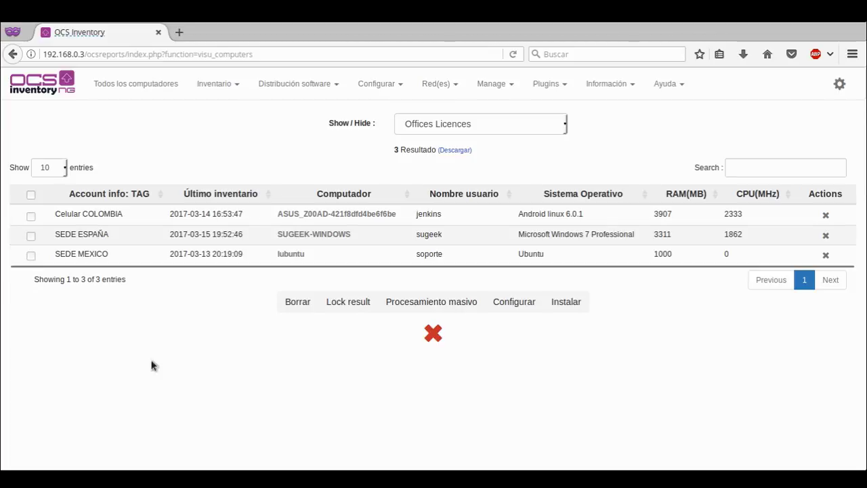
- Open the lubuntu computer's record and check its TAG value, SEDE MEXICO
left_click(288, 255)
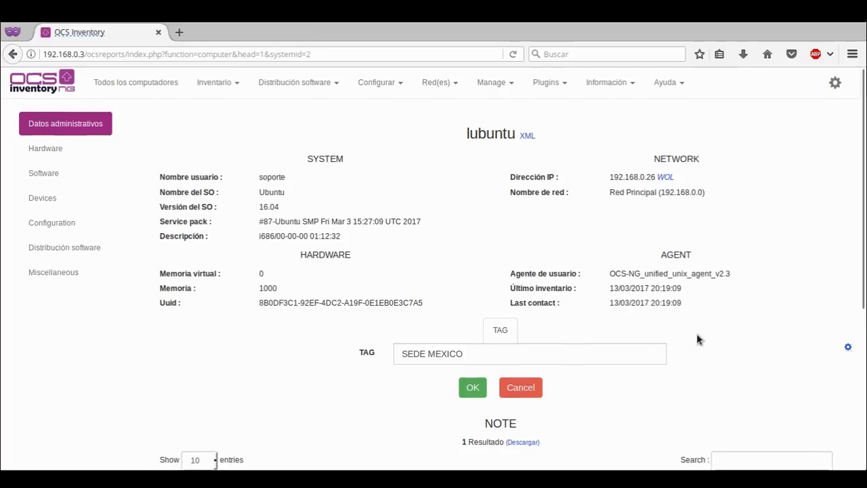
scroll(697, 335, "down", 3)
double_click(416, 215)
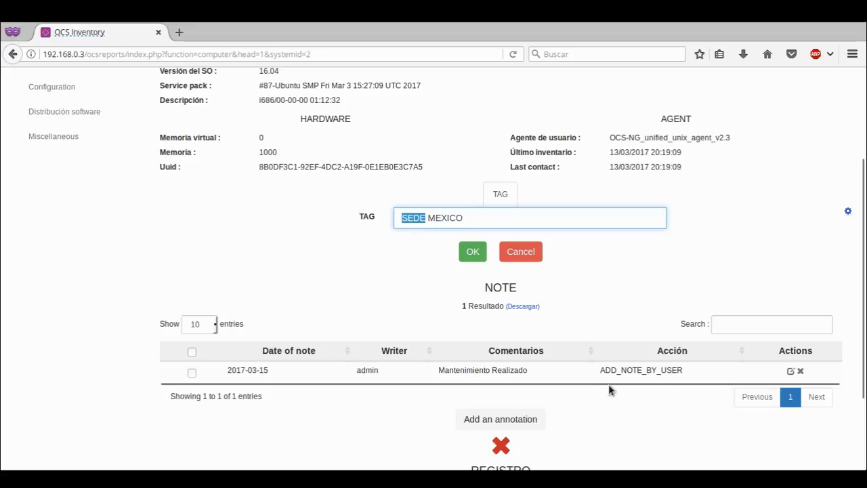
scroll(625, 308, "up", 4)
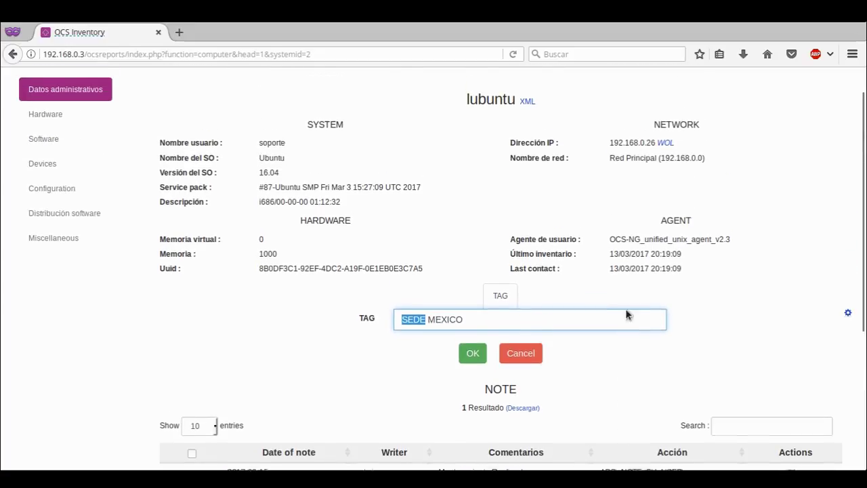
left_click(509, 84)
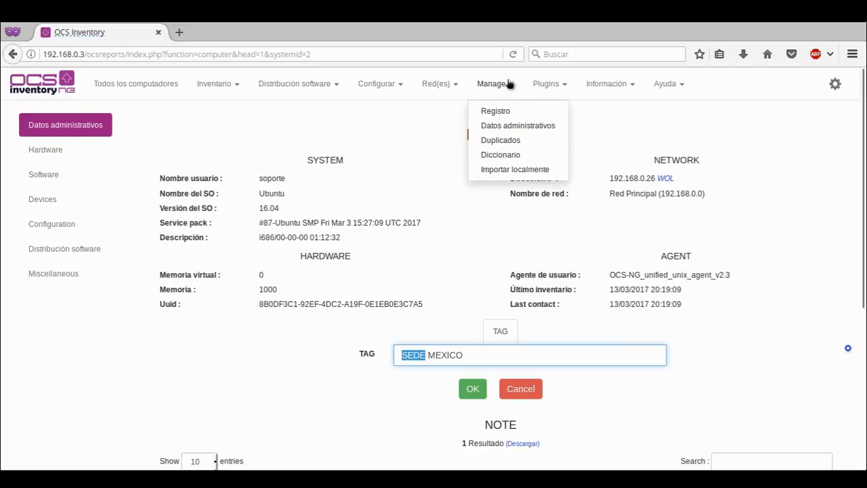
- Go to Manage > Datos administrativos and start a New data field
left_click(503, 127)
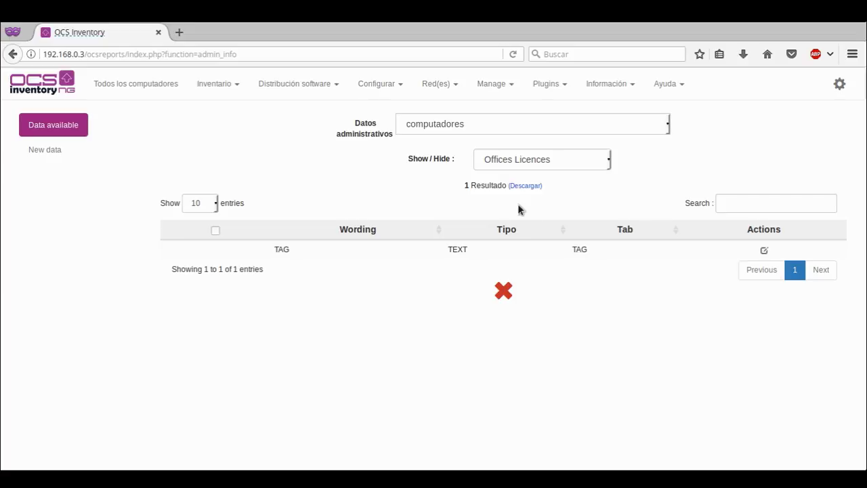
left_click(44, 154)
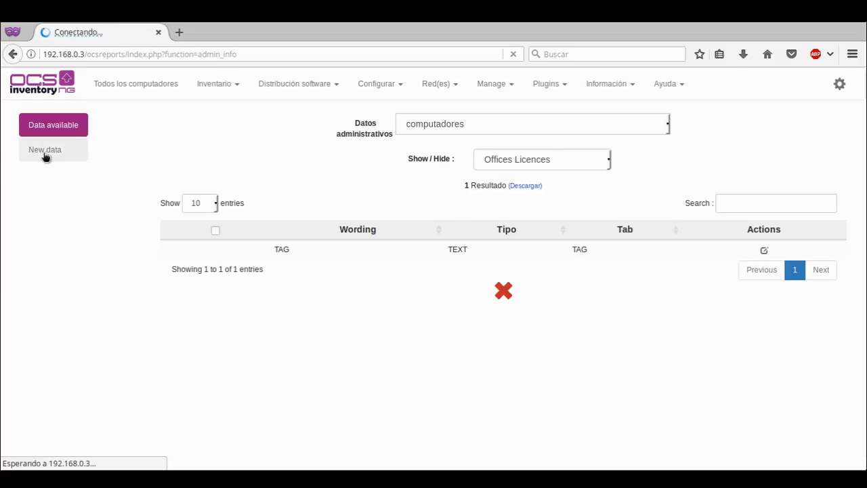
- Name the new computer field PROPIETARIO, with PROPIETARIO as its identifier
left_click(332, 122)
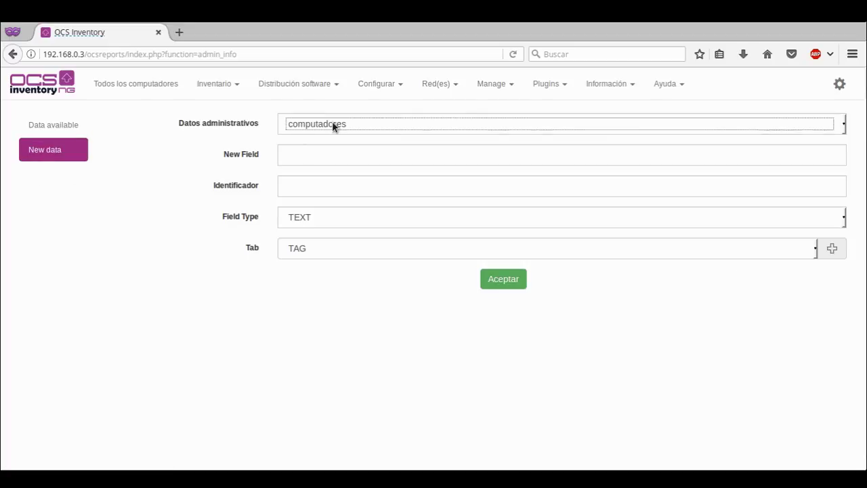
left_click(311, 151)
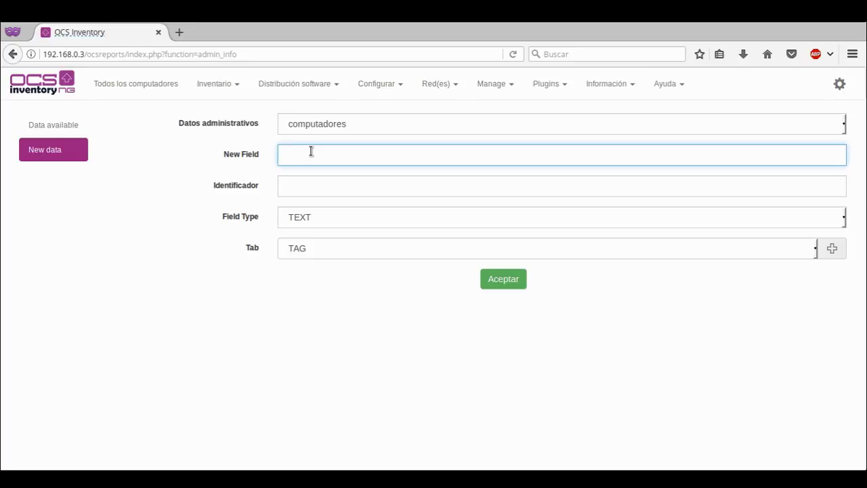
type("PIETARIO")
key("Tab")
type("PROPIETARIO")
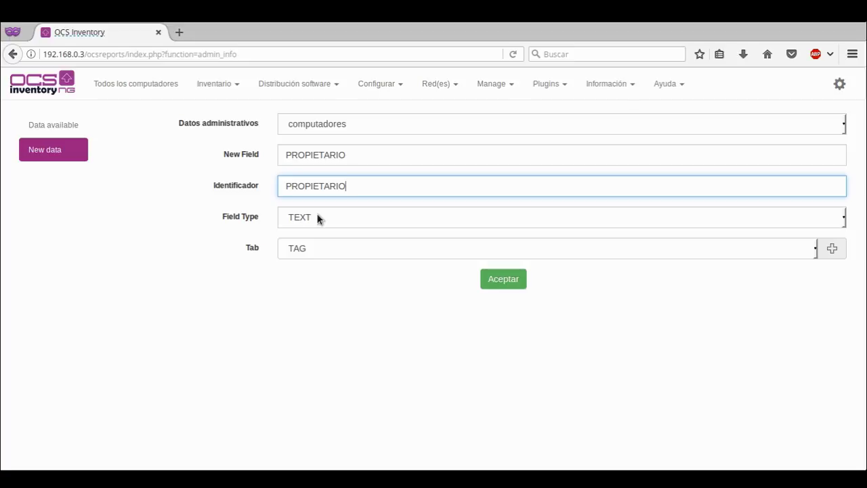
key("Tab")
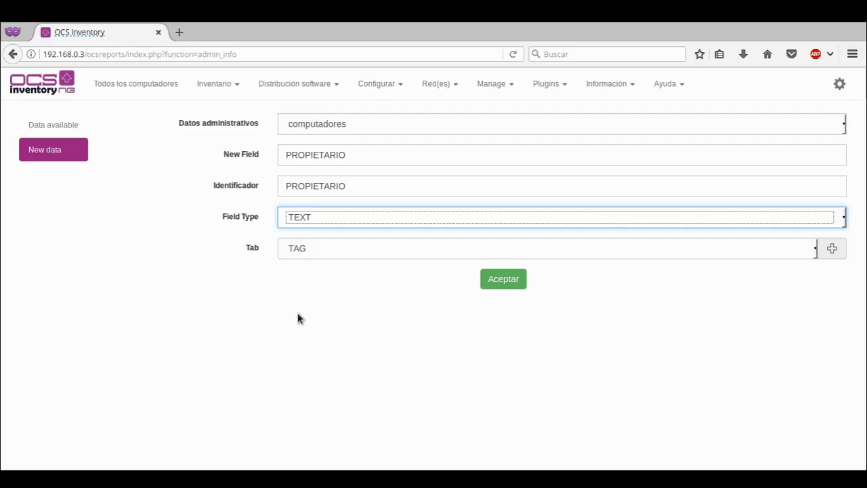
- Create the field as TEXT under TAG, then reopen lubuntu from Todos los computadores
left_click(295, 258)
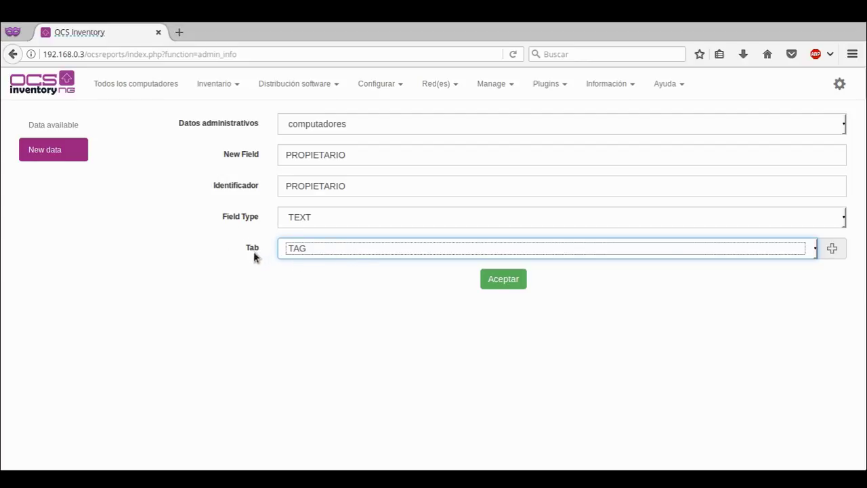
left_click(519, 284)
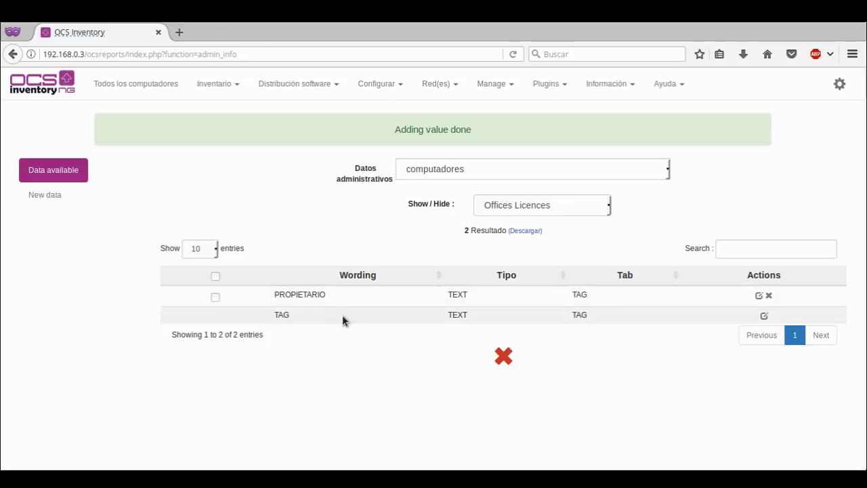
left_click(118, 87)
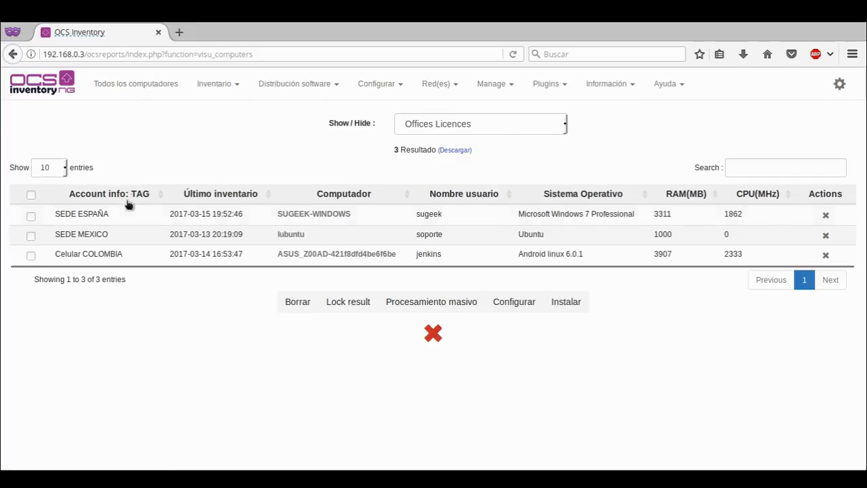
left_click(305, 235)
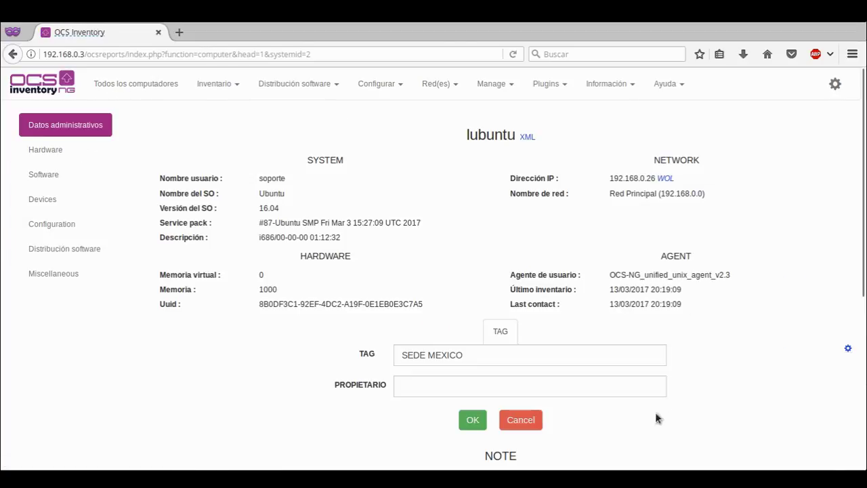
- Enter the owner's full name in lubuntu's PROPIETARIO field and save it
left_click(495, 390)
scroll(448, 339, "down", 3)
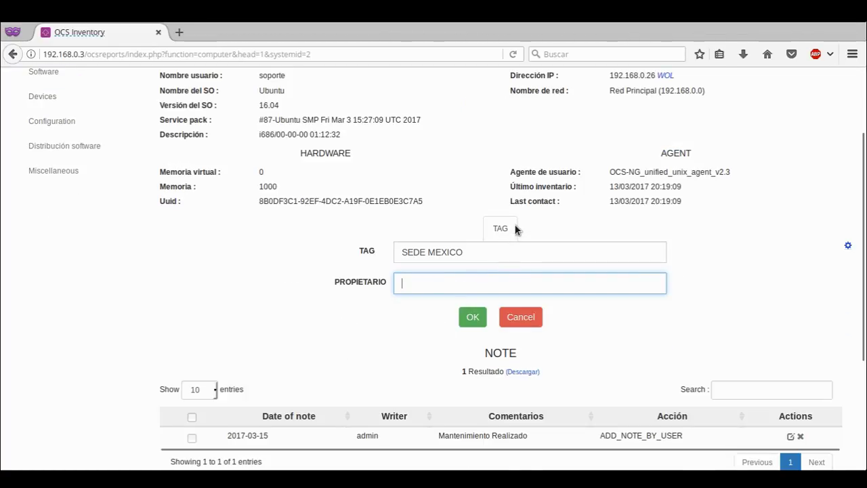
left_click(515, 220)
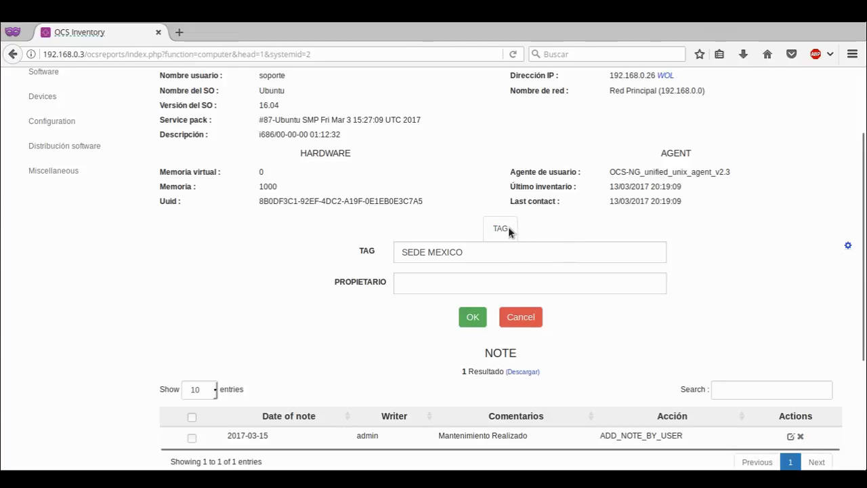
left_click(454, 280)
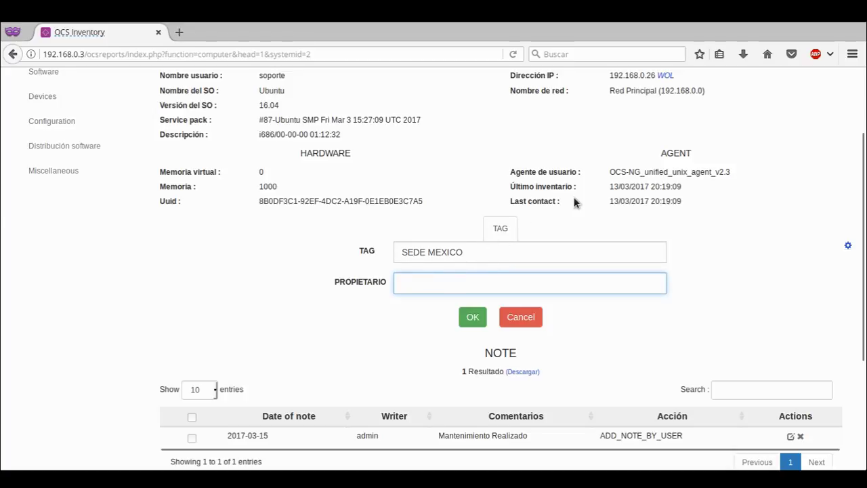
type("Frank Harbey Sana")
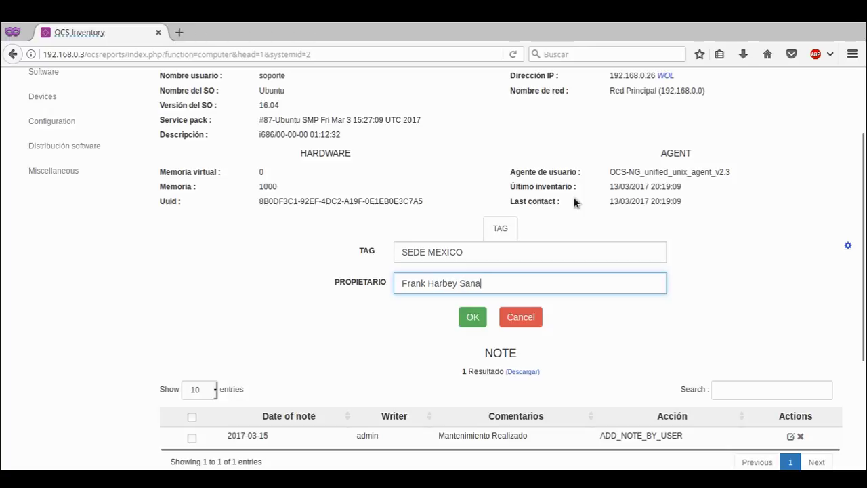
type("bria Florez")
left_click(470, 321)
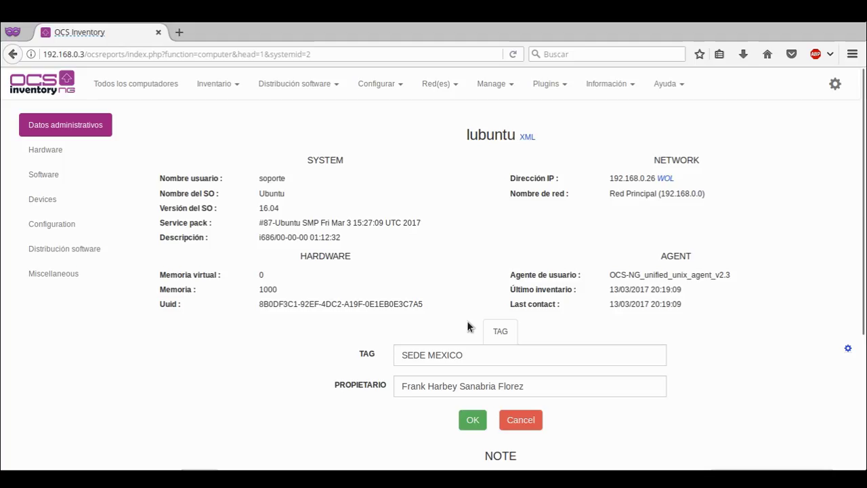
- Return to the Todos los computadores list of all inventoried computers
scroll(754, 303, "down", 5)
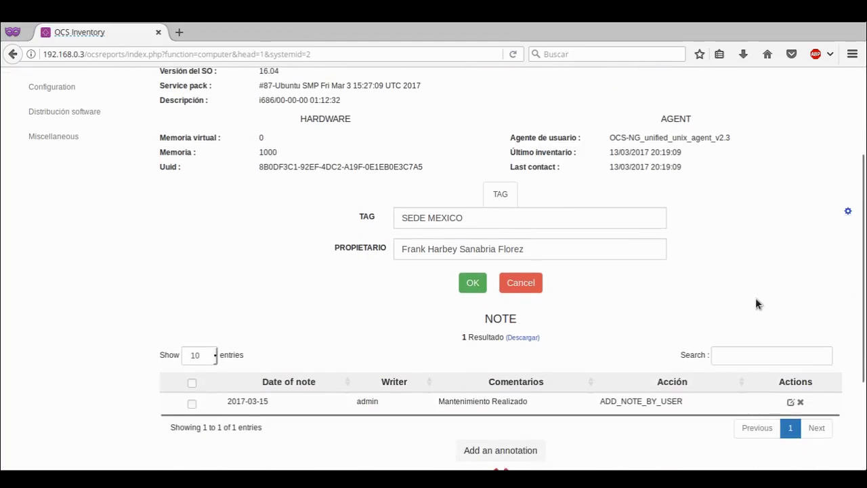
scroll(755, 302, "up", 3)
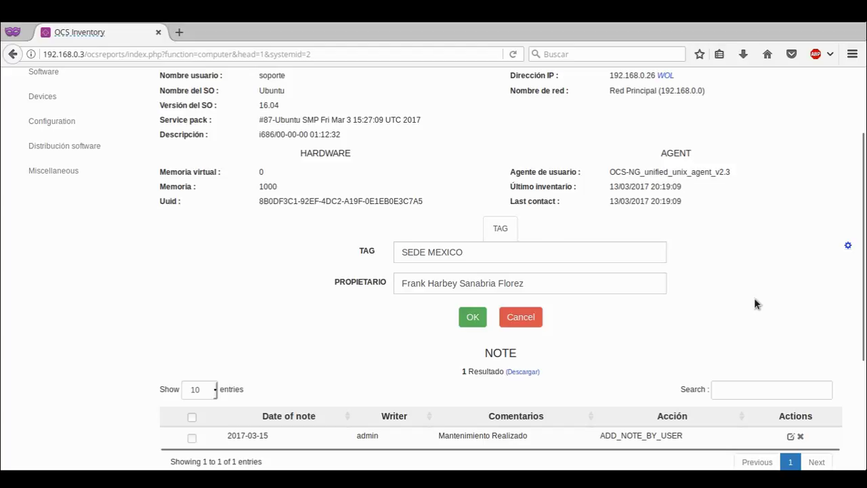
scroll(755, 299, "up", 3)
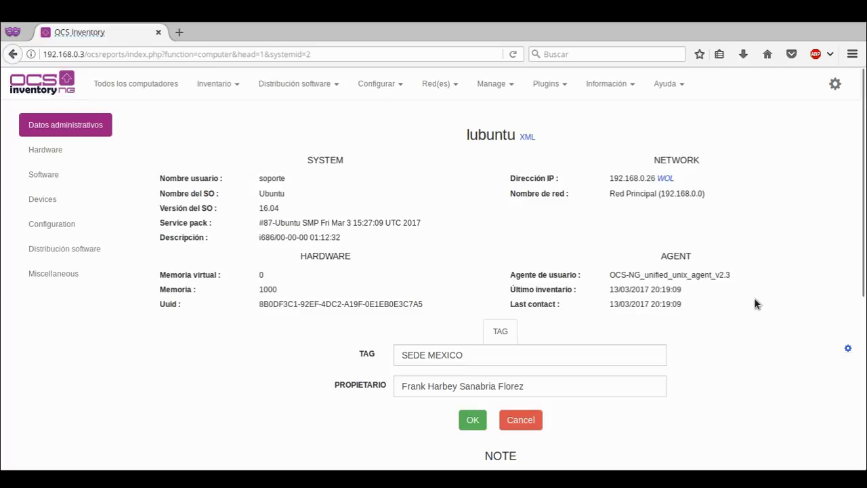
left_click(162, 74)
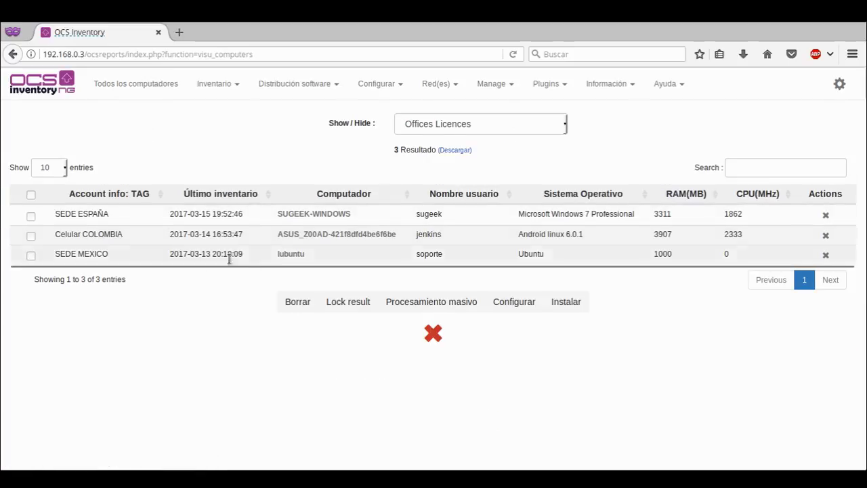
- Open the ASUS_Z00AD Android phone's record and select its empty PROPIETARIO field
left_click(302, 240)
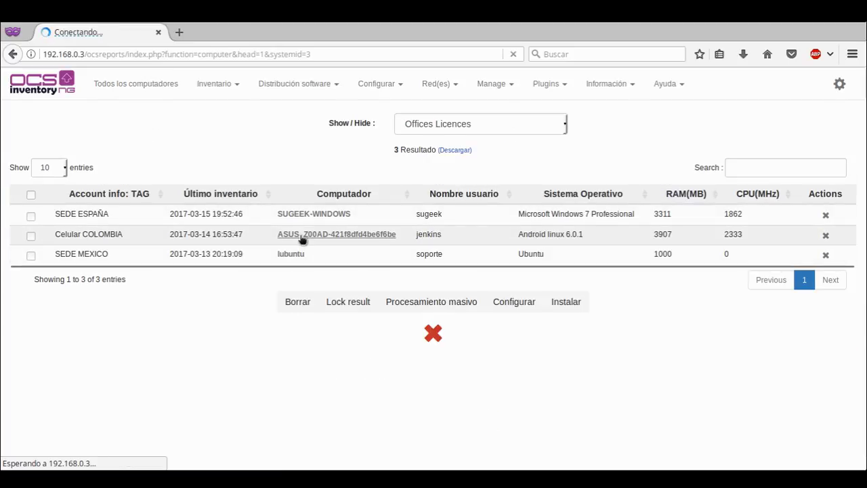
scroll(516, 320, "down", 2)
left_click(442, 301)
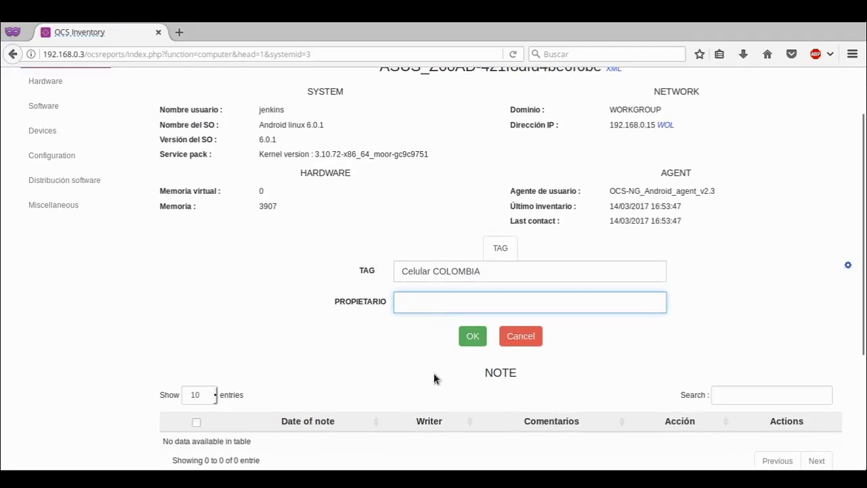